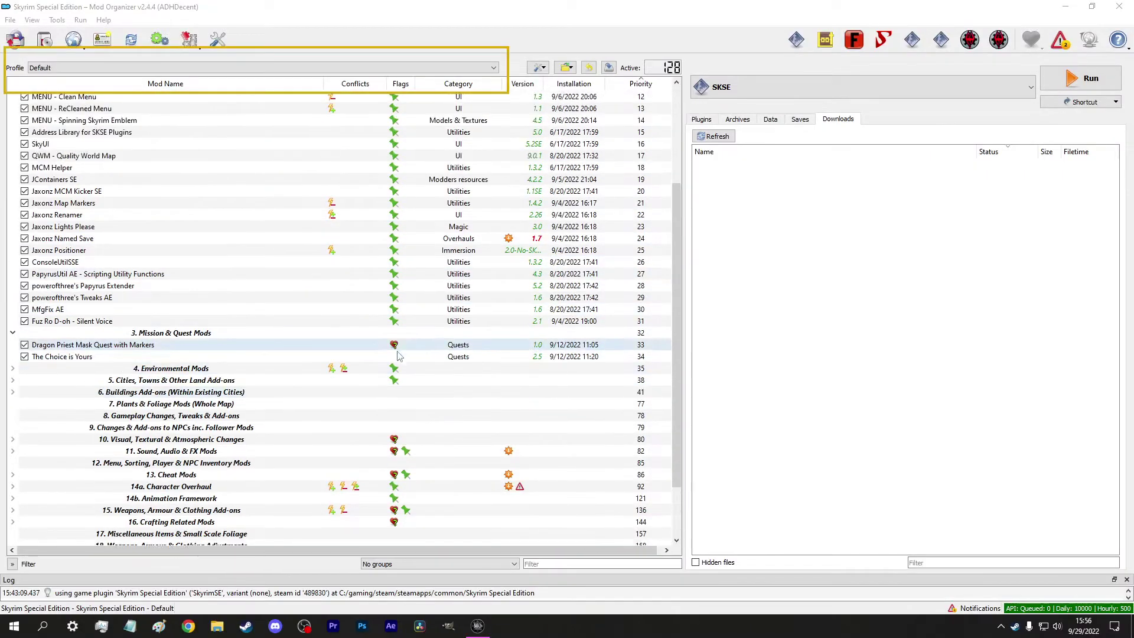
Switch the active profile from Default to Second Profile.
scroll(397, 355, up, 4)
click(95, 68)
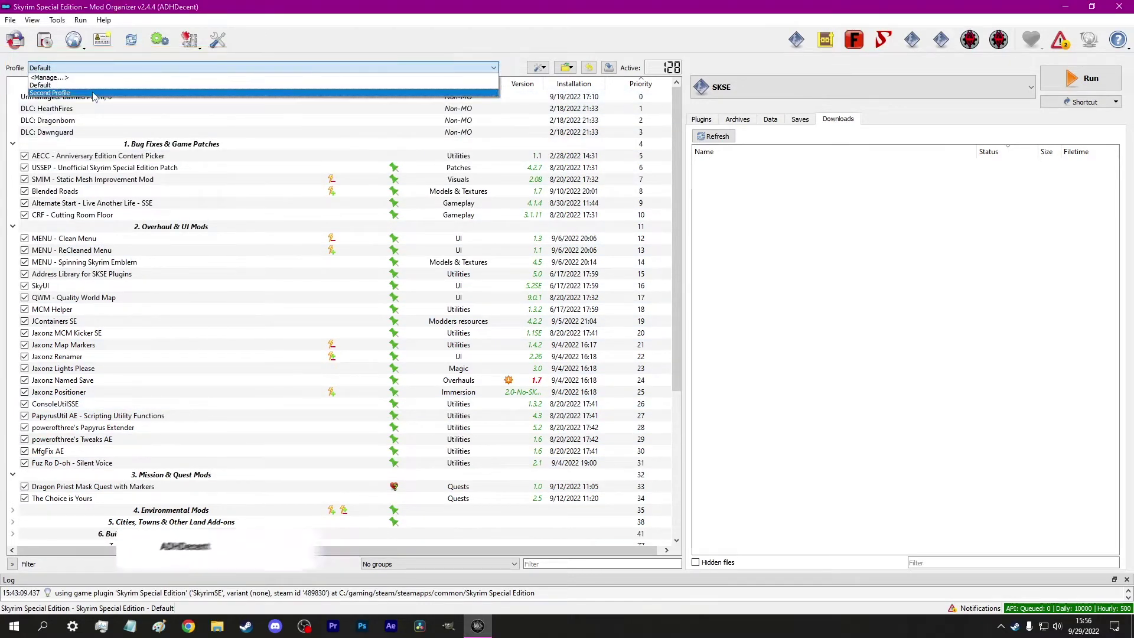
click(93, 94)
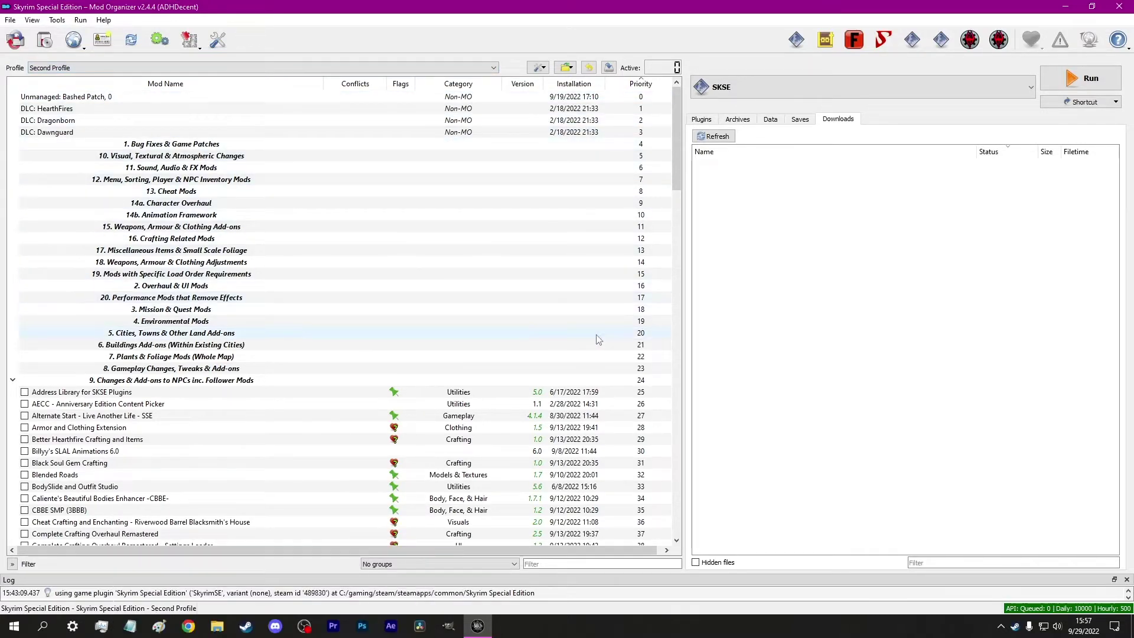
Open the profile manager to view the existing profiles and their save and INI options, and close it without changes.
click(417, 67)
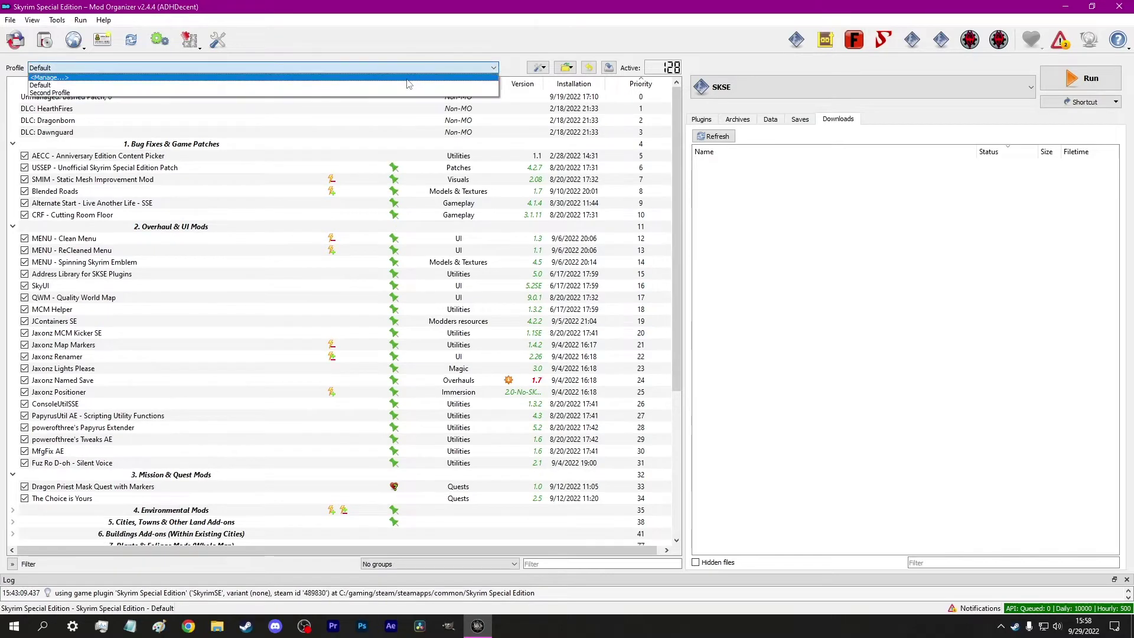
click(408, 86)
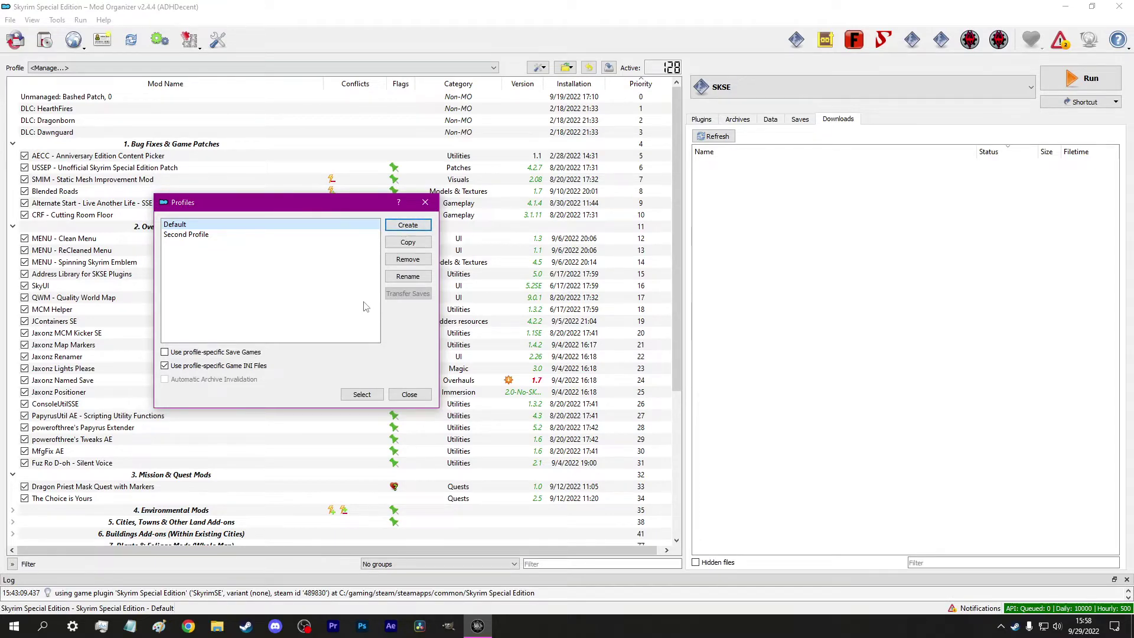
click(411, 394)
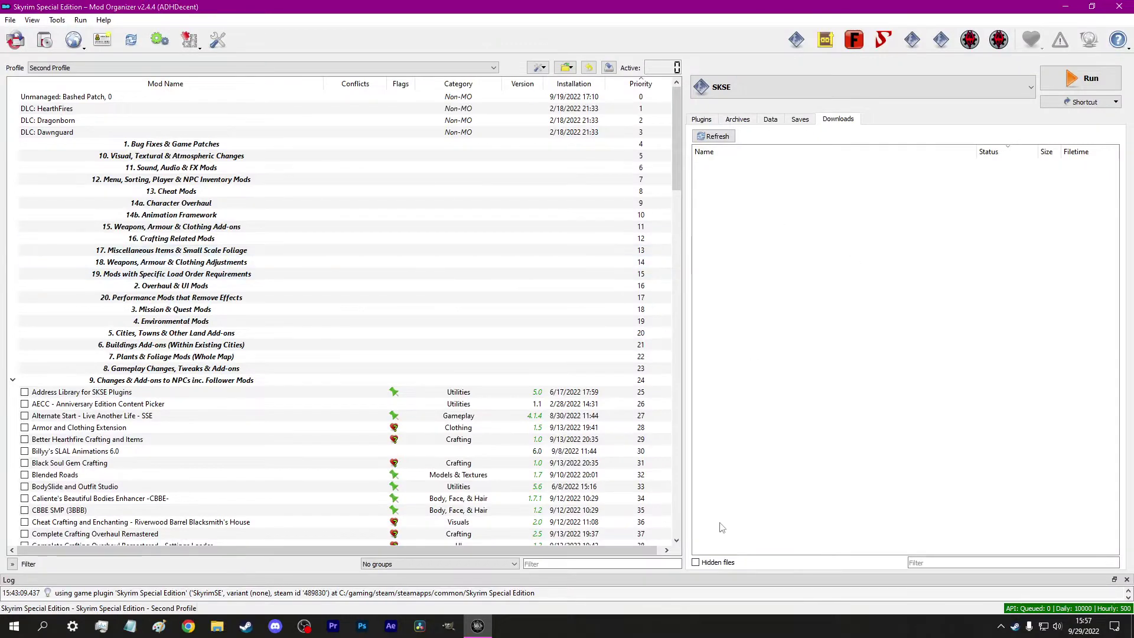
Show the hidden files in the downloads list and look through the installed archives available to Second Profile.
click(696, 562)
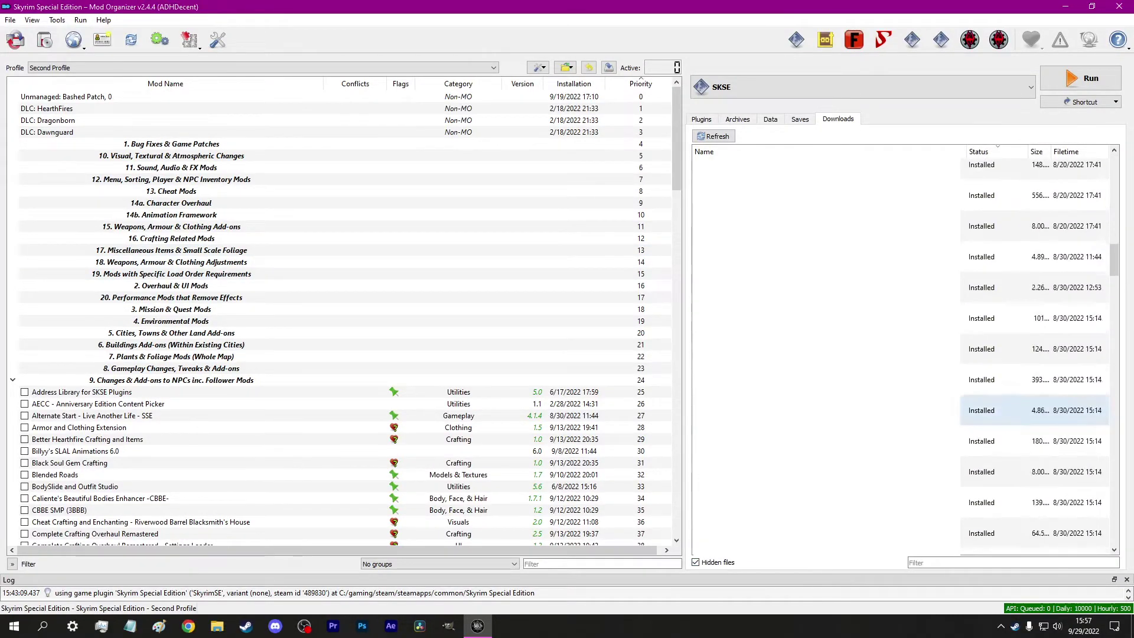
scroll(1034, 410, down, 10)
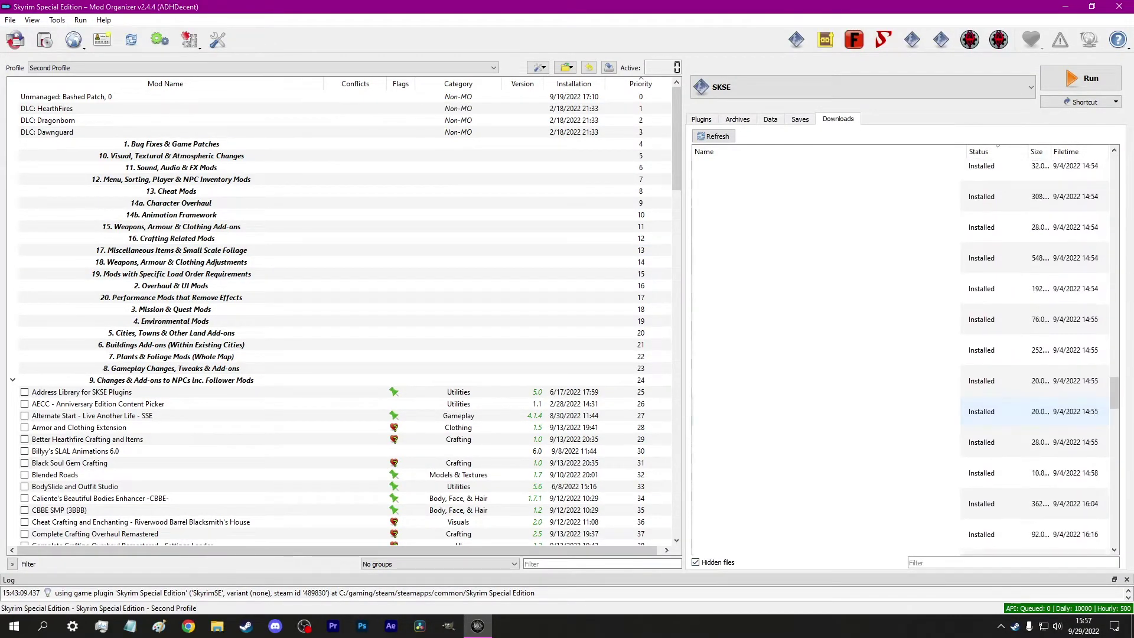
scroll(236, 319, down, 20)
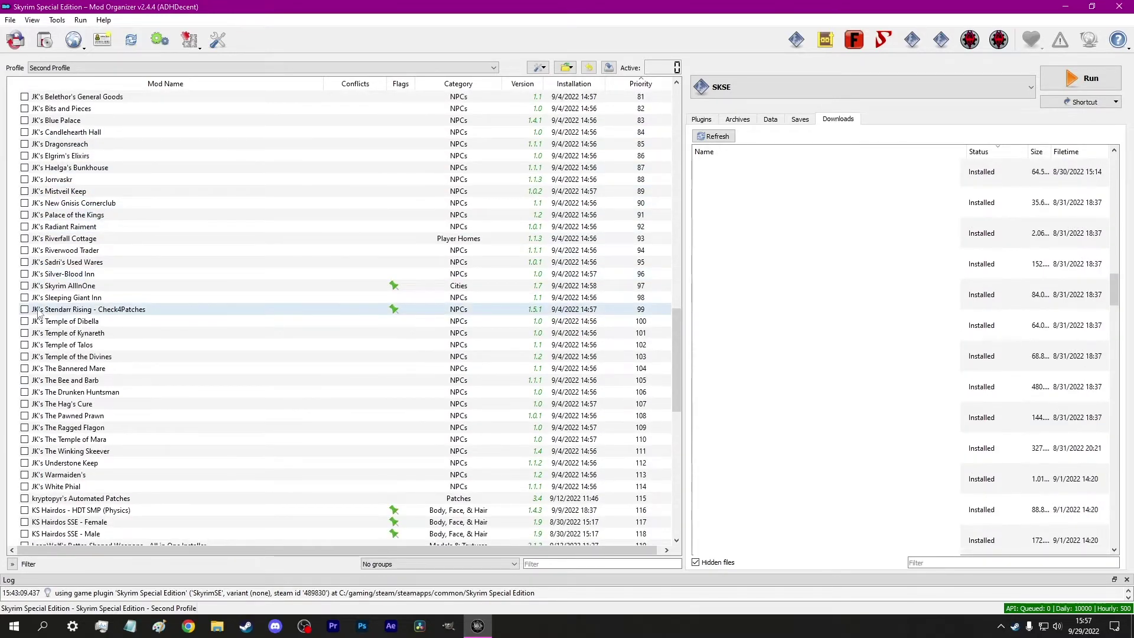
Enable the consecutive JK's mods in Second Profile, from JK's Dragonsreach through JK's The Bannered Mare.
click(24, 143)
click(24, 155)
click(25, 179)
click(24, 191)
click(24, 202)
click(24, 214)
click(24, 226)
click(24, 238)
click(24, 250)
click(24, 262)
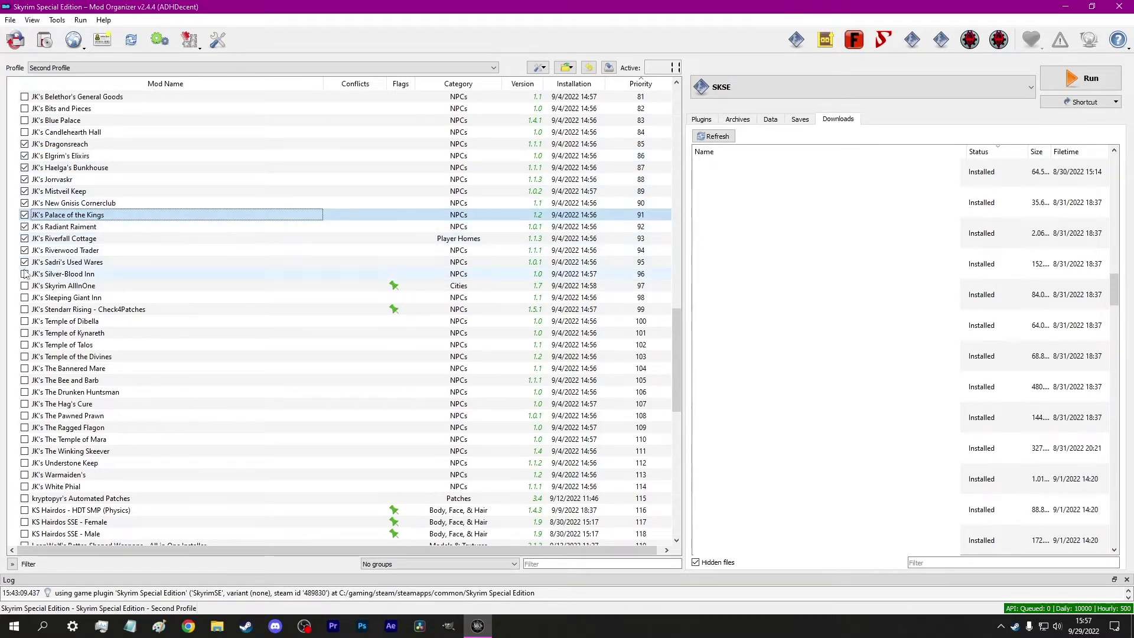
click(24, 274)
click(24, 286)
click(24, 297)
click(24, 309)
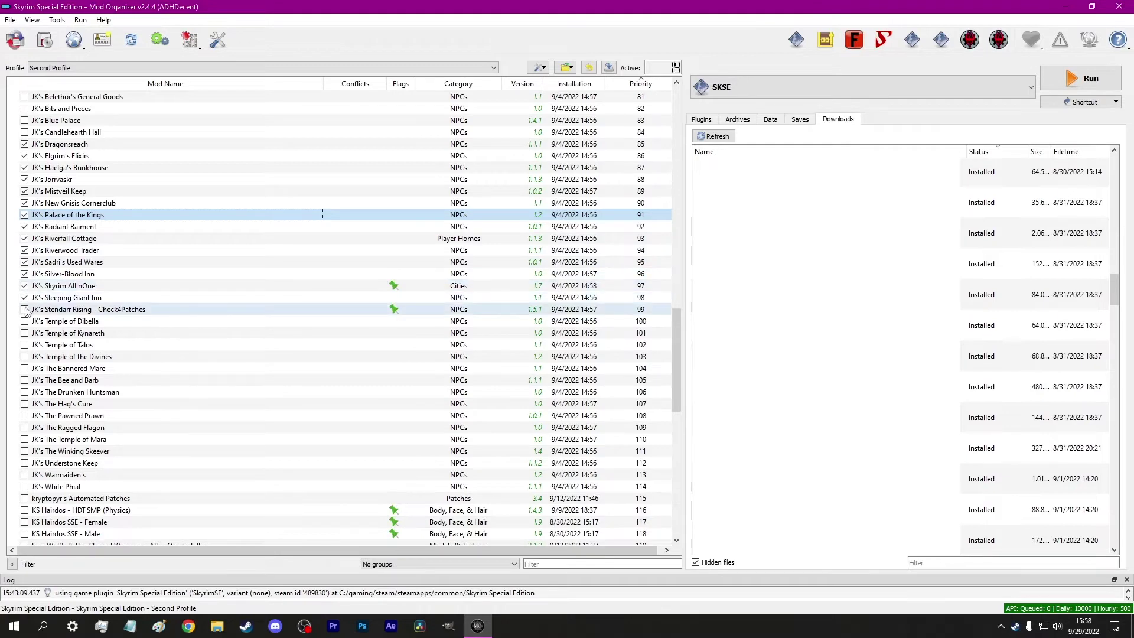
click(24, 321)
click(25, 332)
click(24, 344)
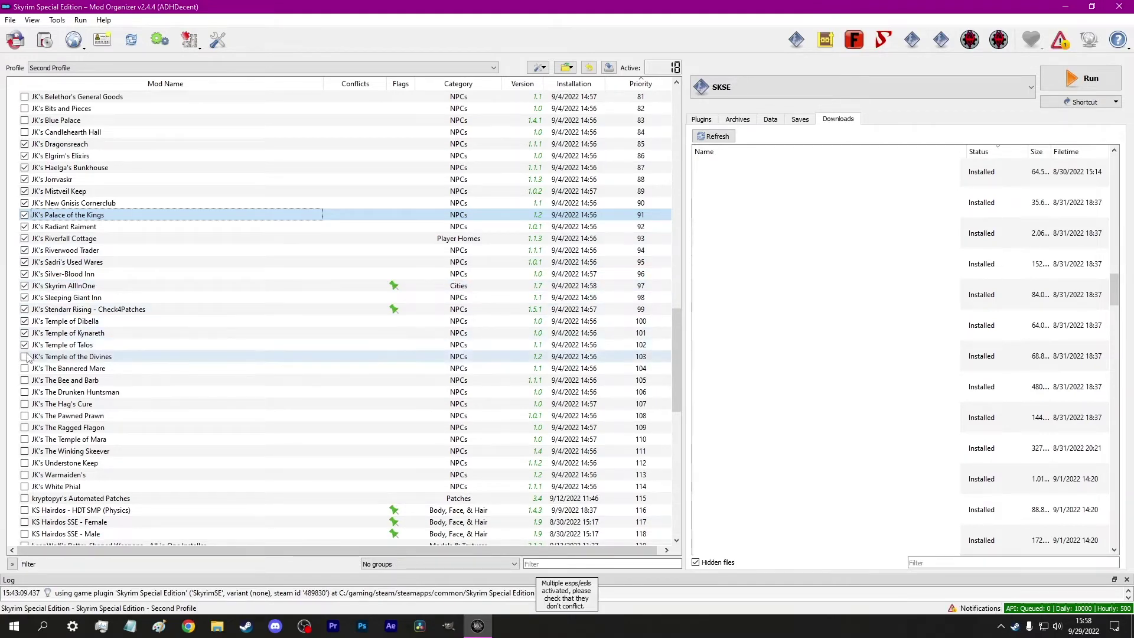
click(24, 356)
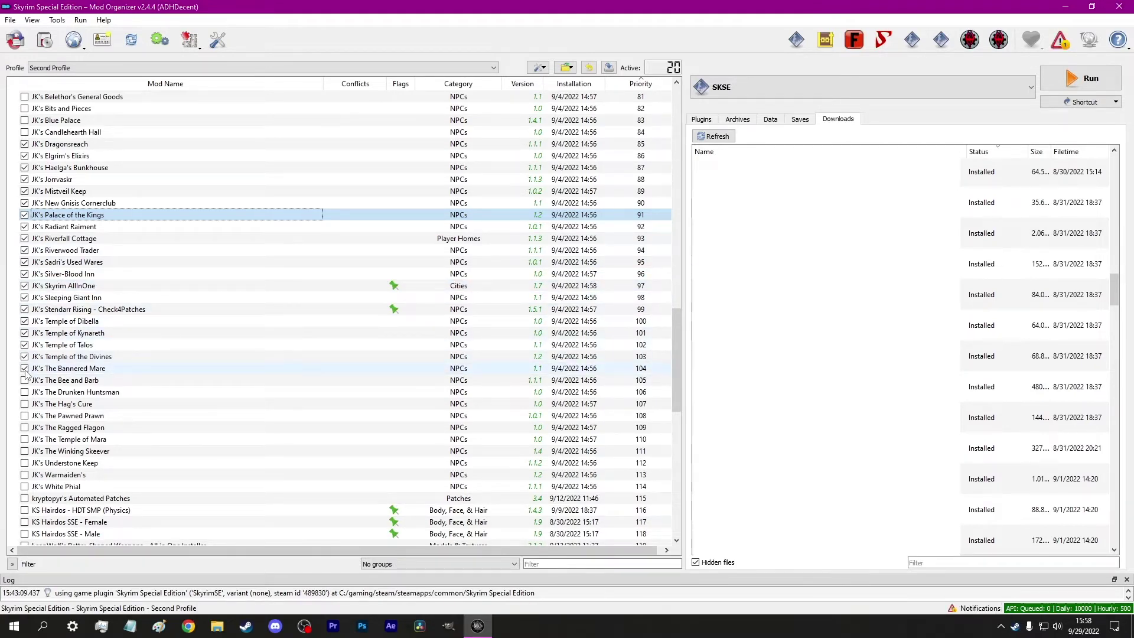
Look over the executables that can be run from Second Profile, keeping SKSE selected.
click(768, 96)
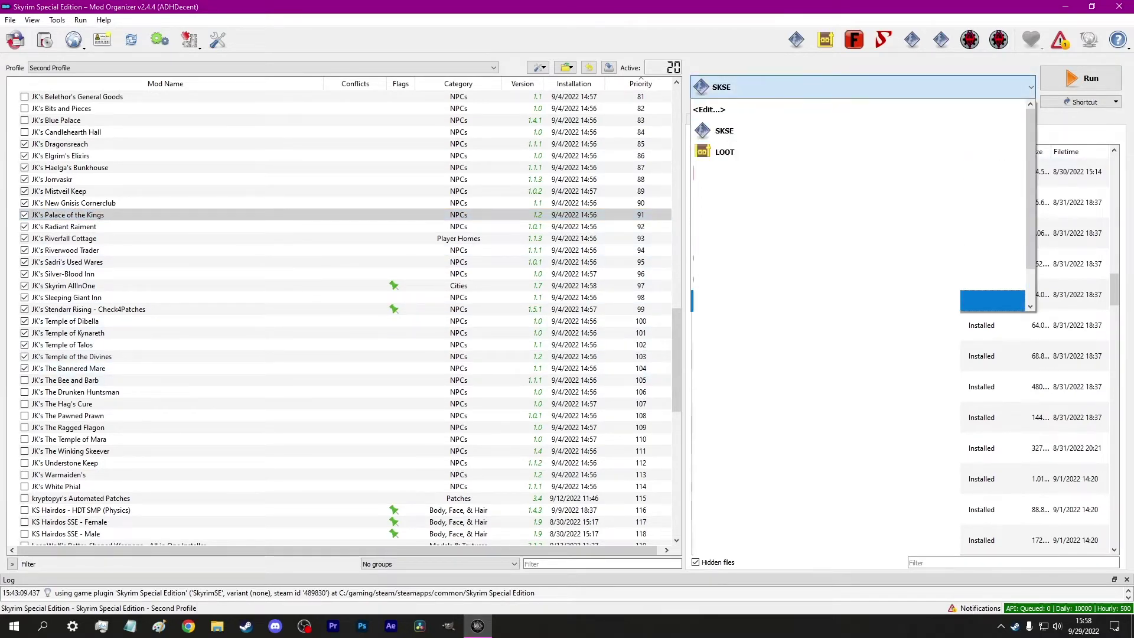
click(961, 403)
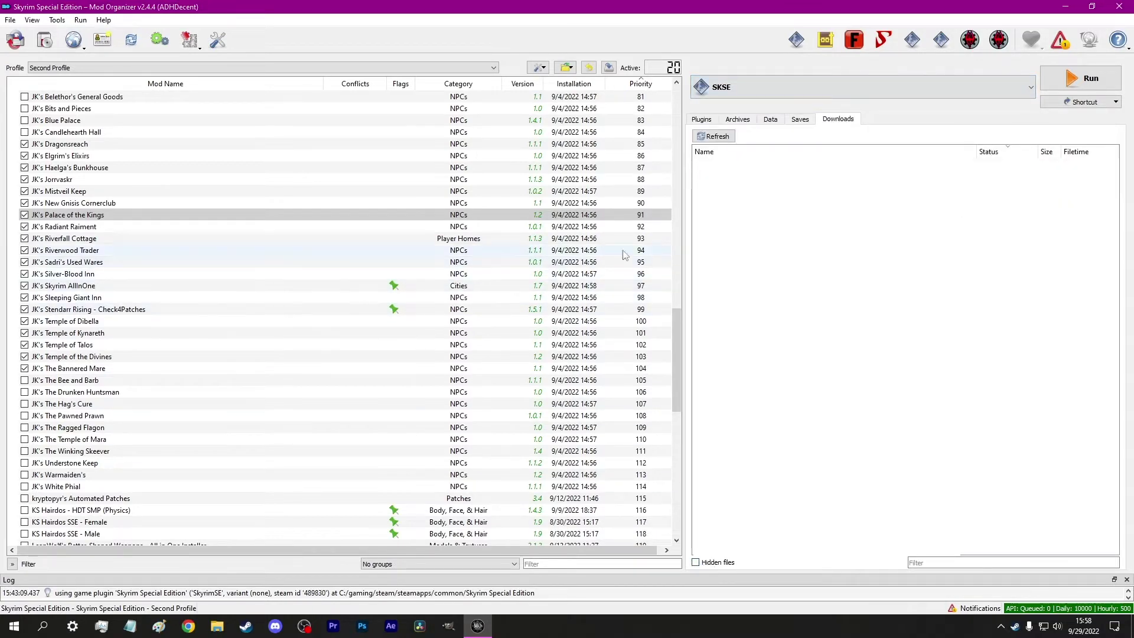
click(782, 94)
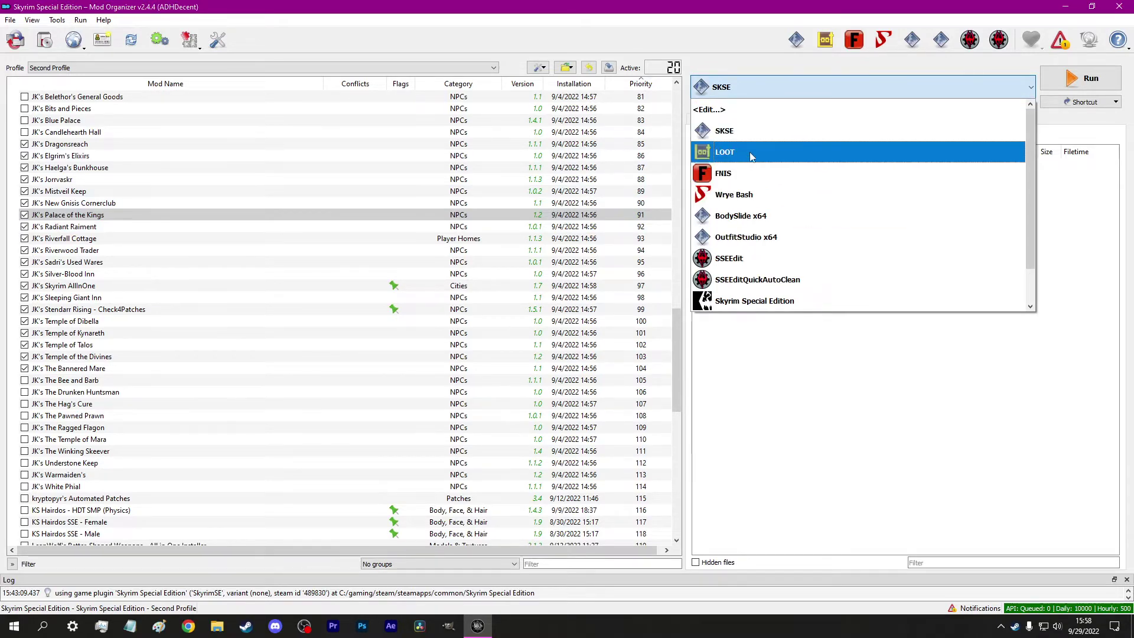
click(957, 487)
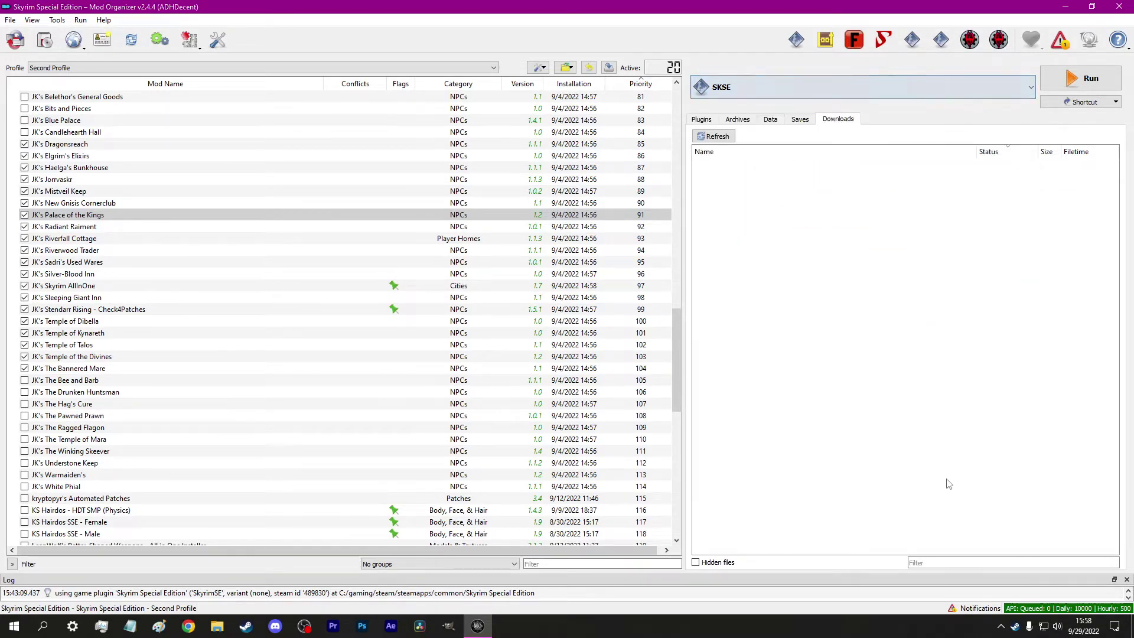
Switch the active profile back to Default.
click(118, 70)
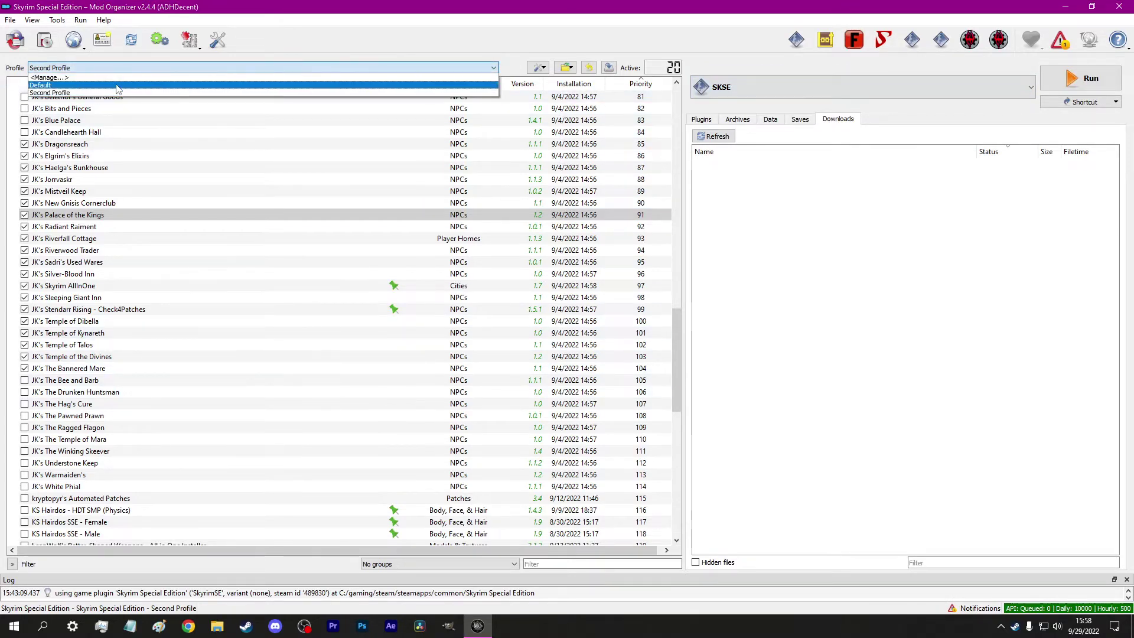
click(116, 84)
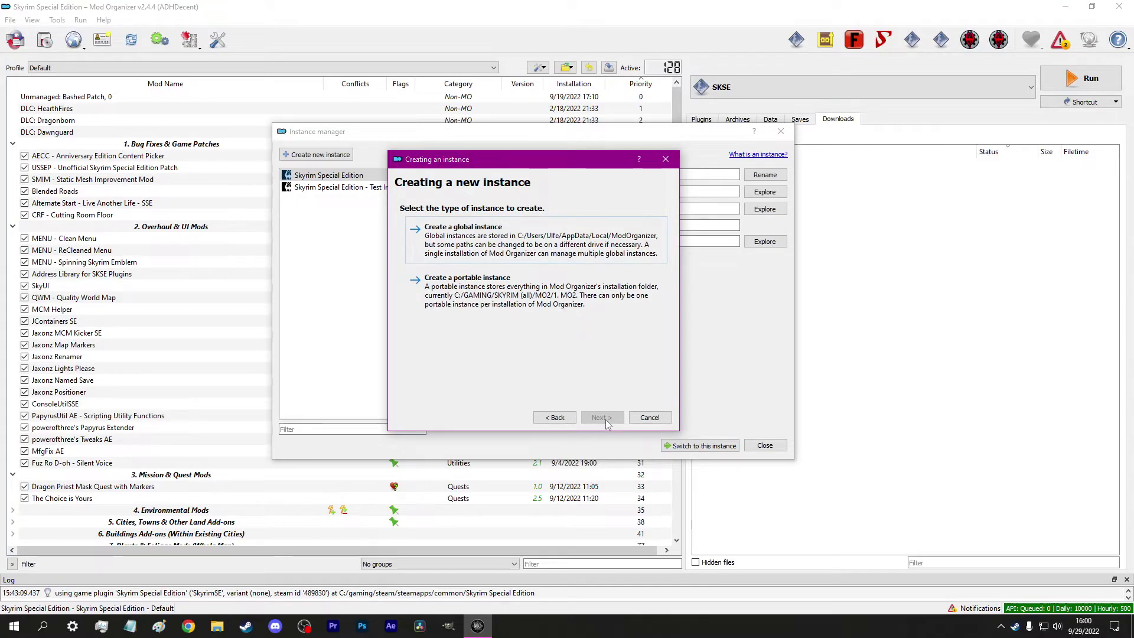
Create a global Skyrim Special Edition instance named "Mastering Mod Organizer" using the default data folder.
click(608, 242)
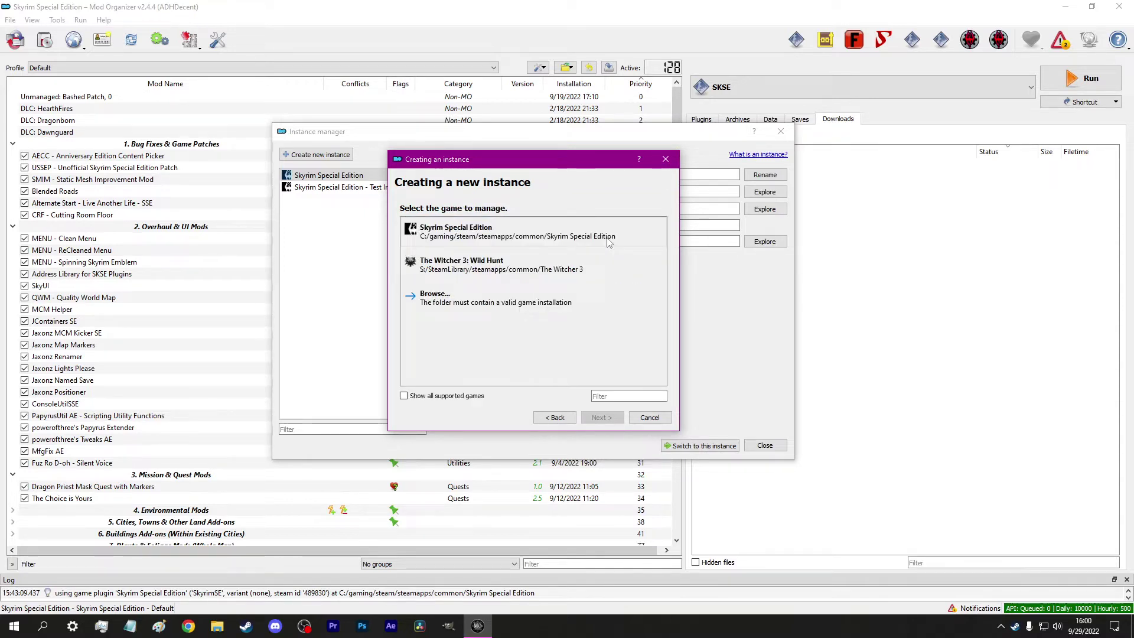
click(608, 243)
key(ctrl+a)
text(Mastering Mod Organizer)
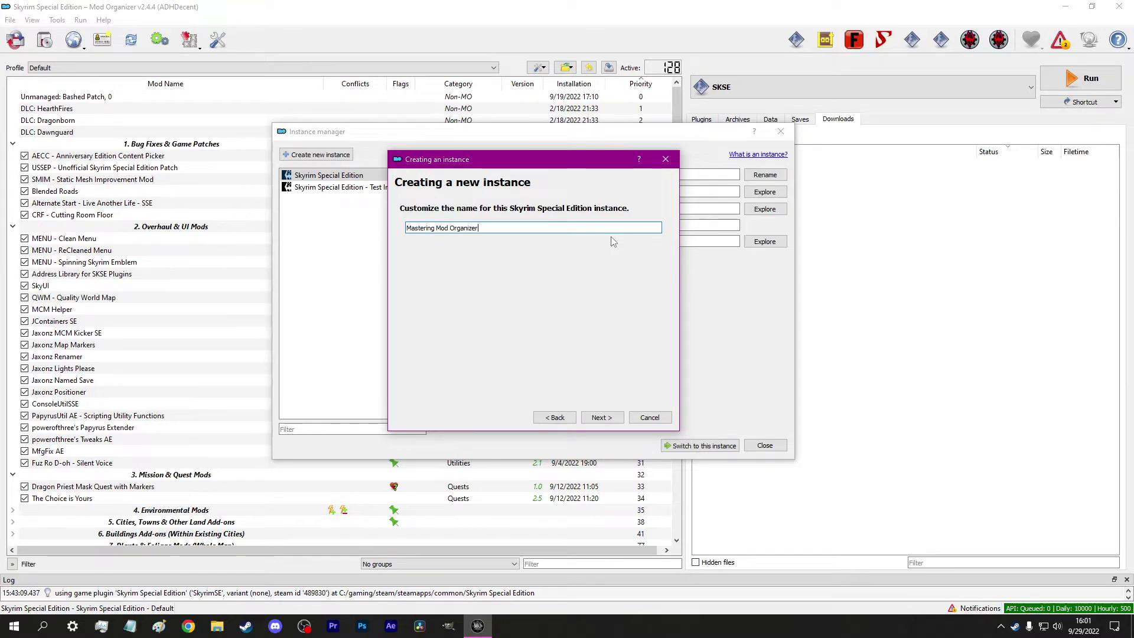
click(607, 420)
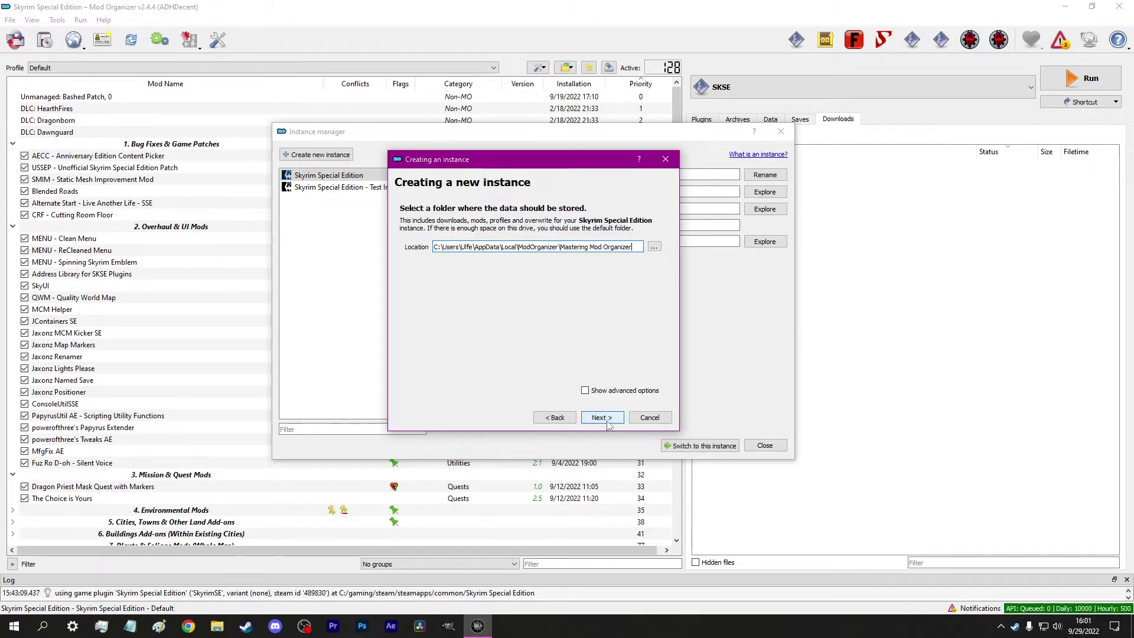
click(608, 419)
click(602, 418)
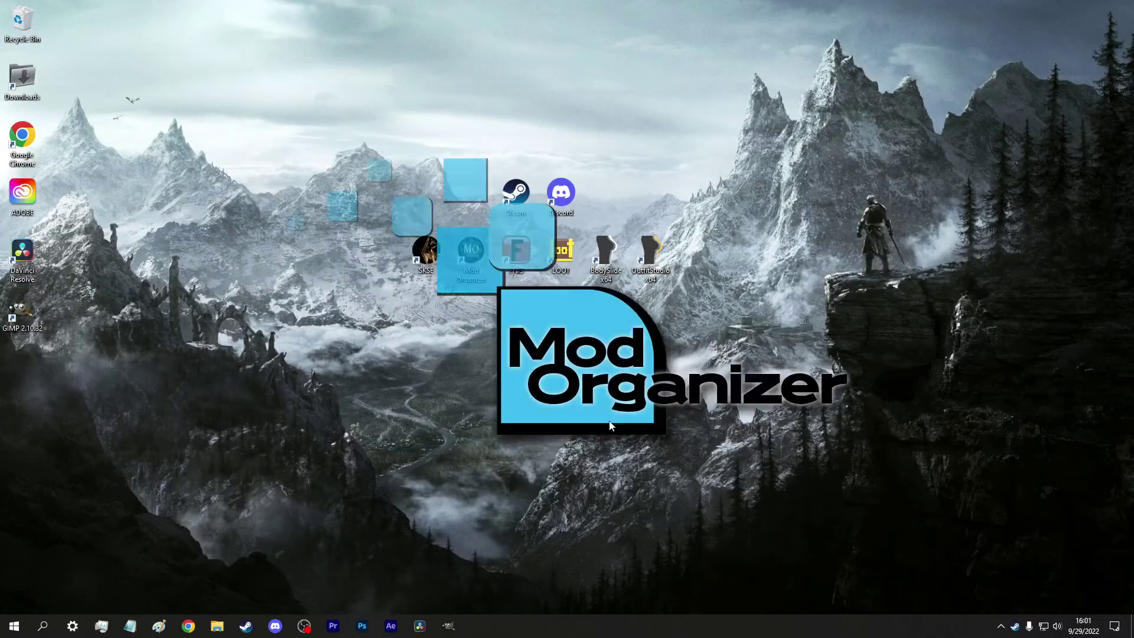
click(685, 334)
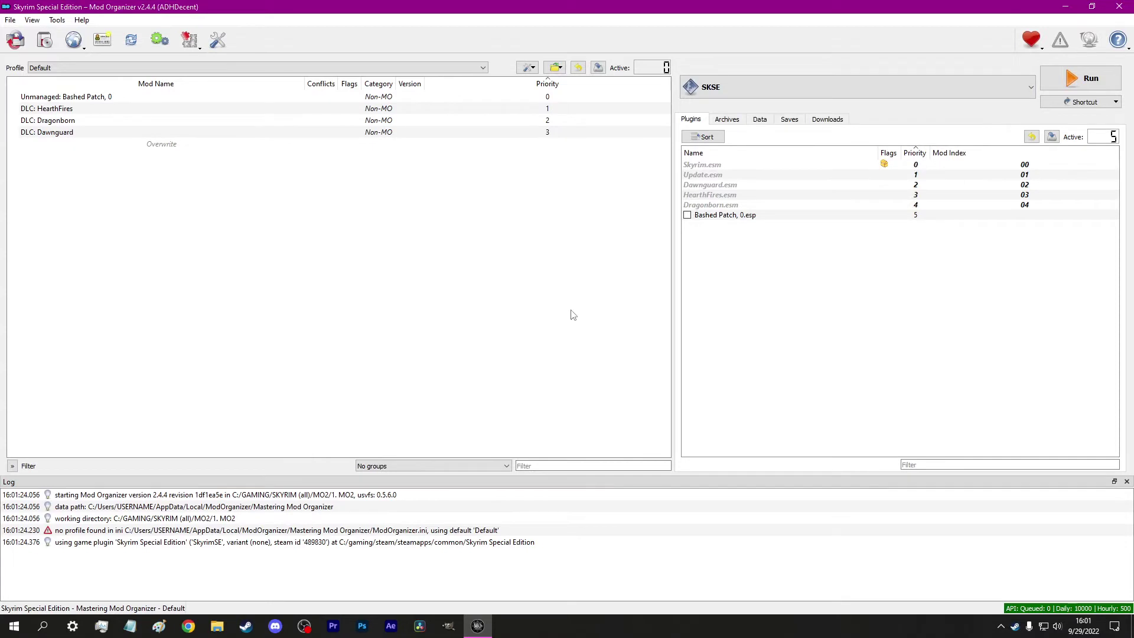
Examine the new instance's downloads, including hidden files, and its available profiles.
click(830, 121)
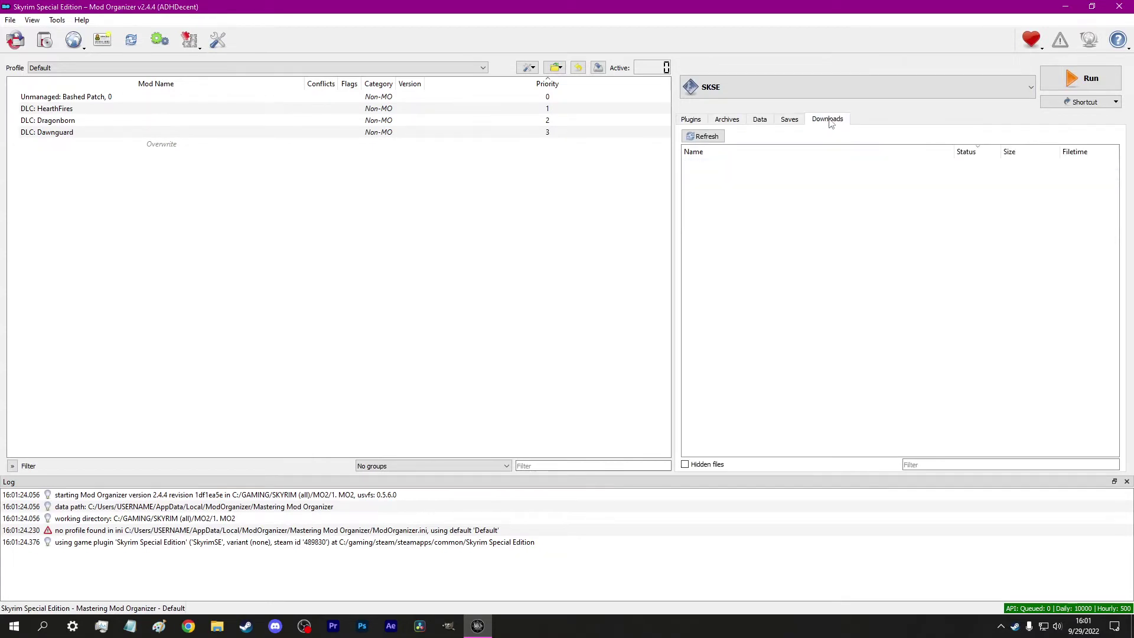
click(686, 465)
click(692, 120)
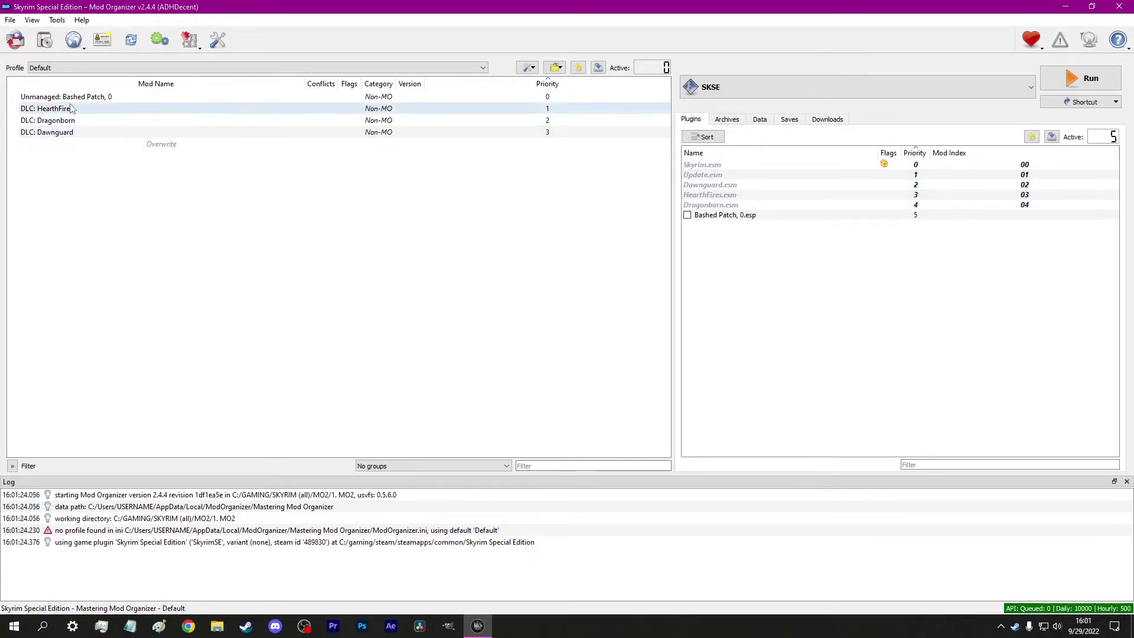
mouse_move(75, 100)
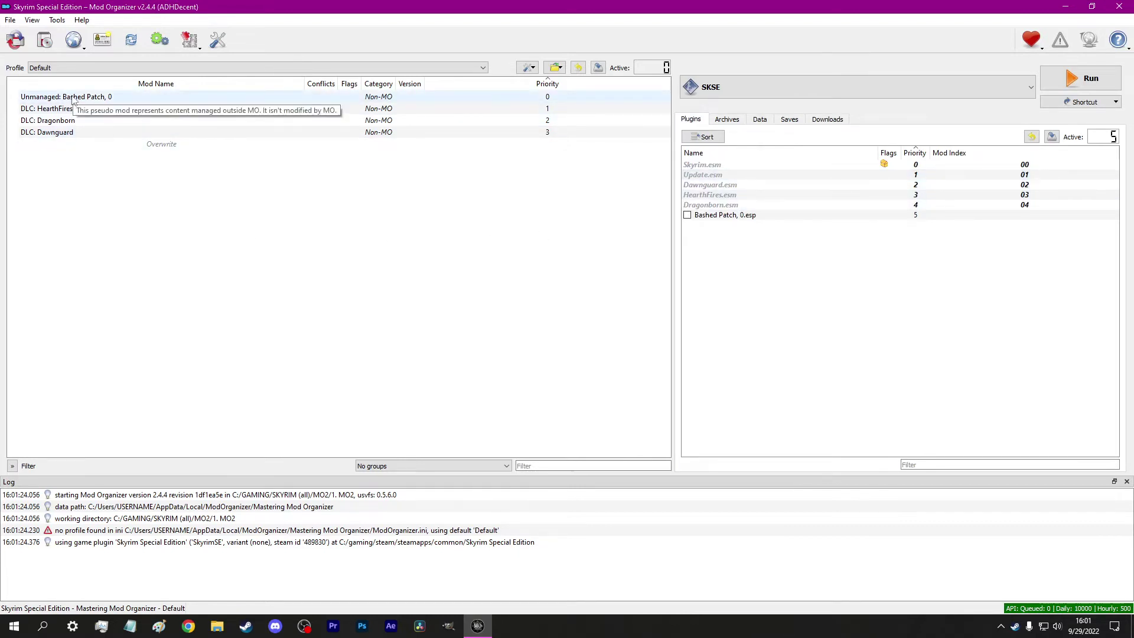
click(94, 68)
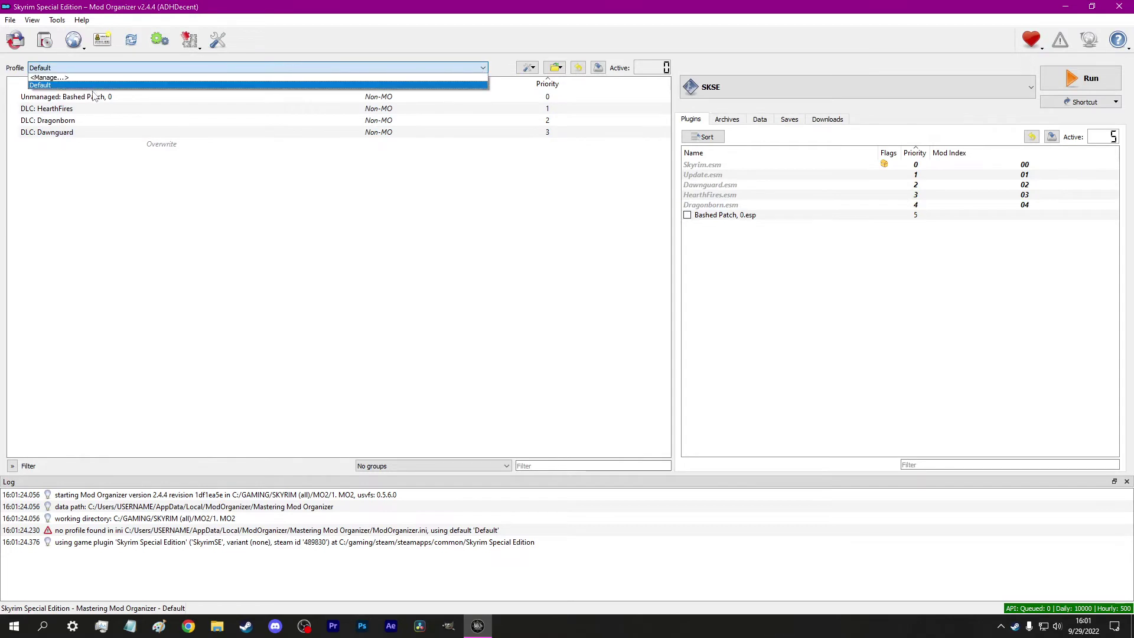
click(189, 303)
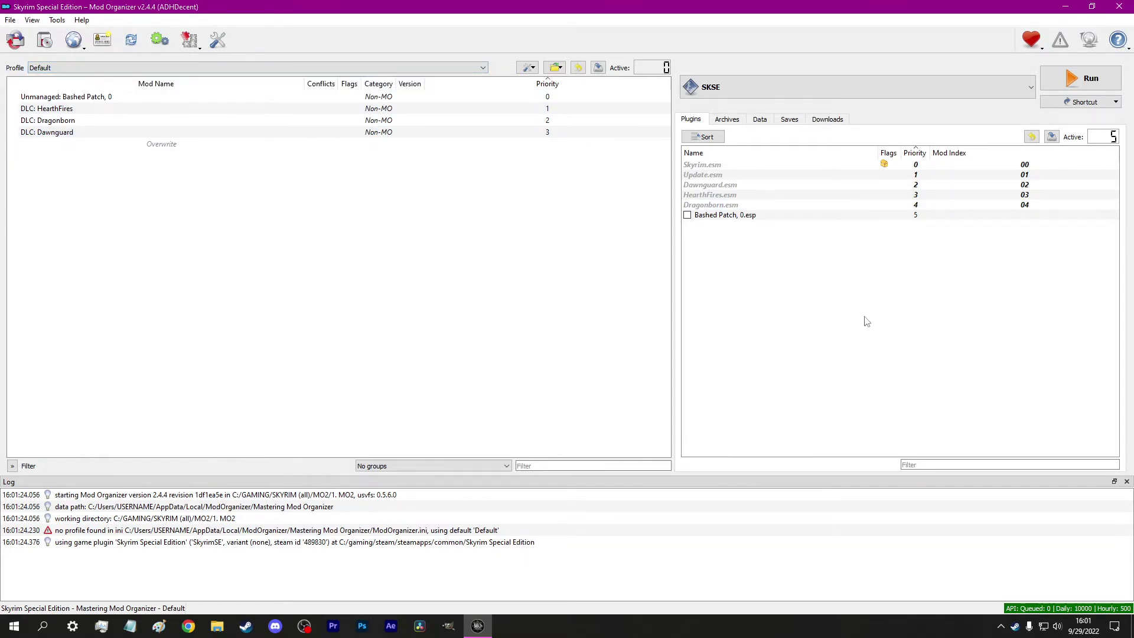
Review the executables available in the new instance and its plugin list, keeping SKSE selected.
click(896, 92)
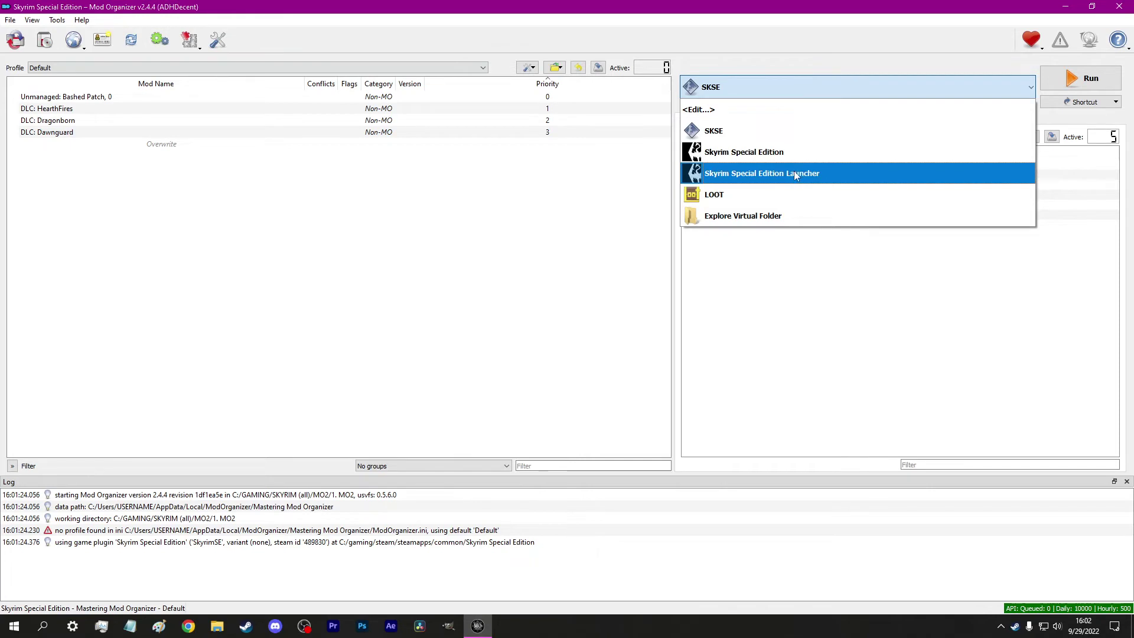
click(980, 305)
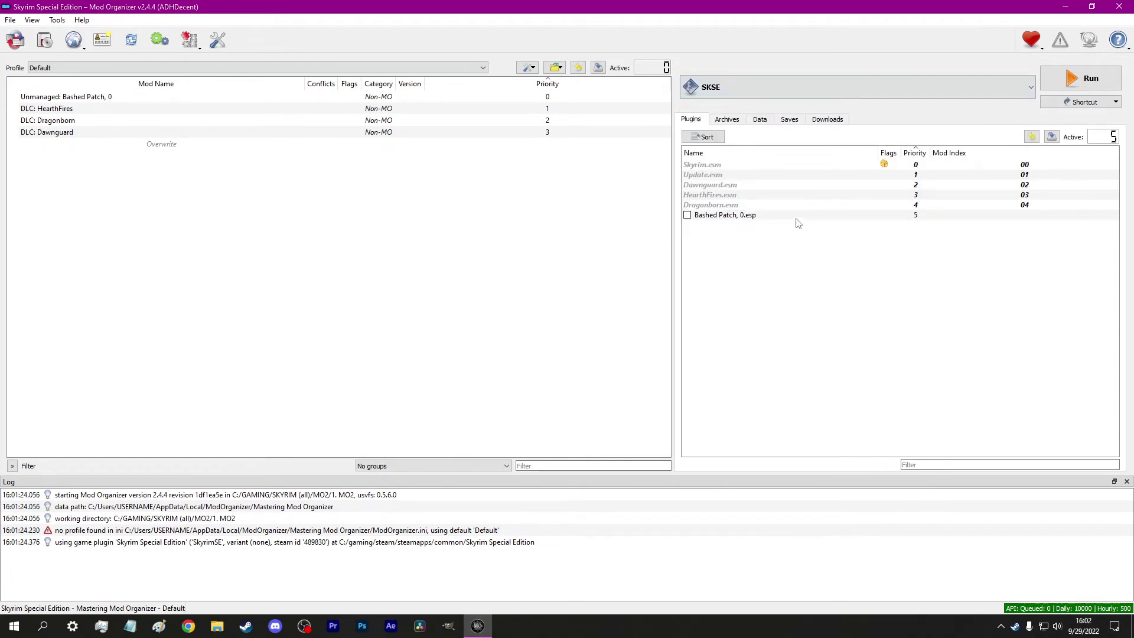
click(702, 121)
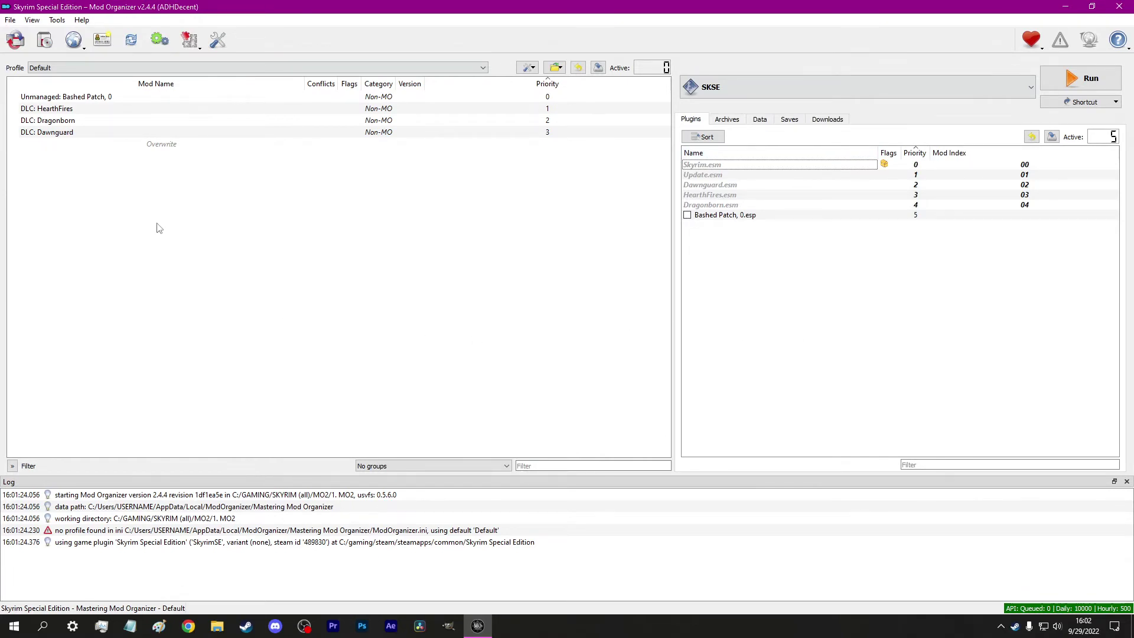
Open the instance manager to manage a different instance.
click(16, 38)
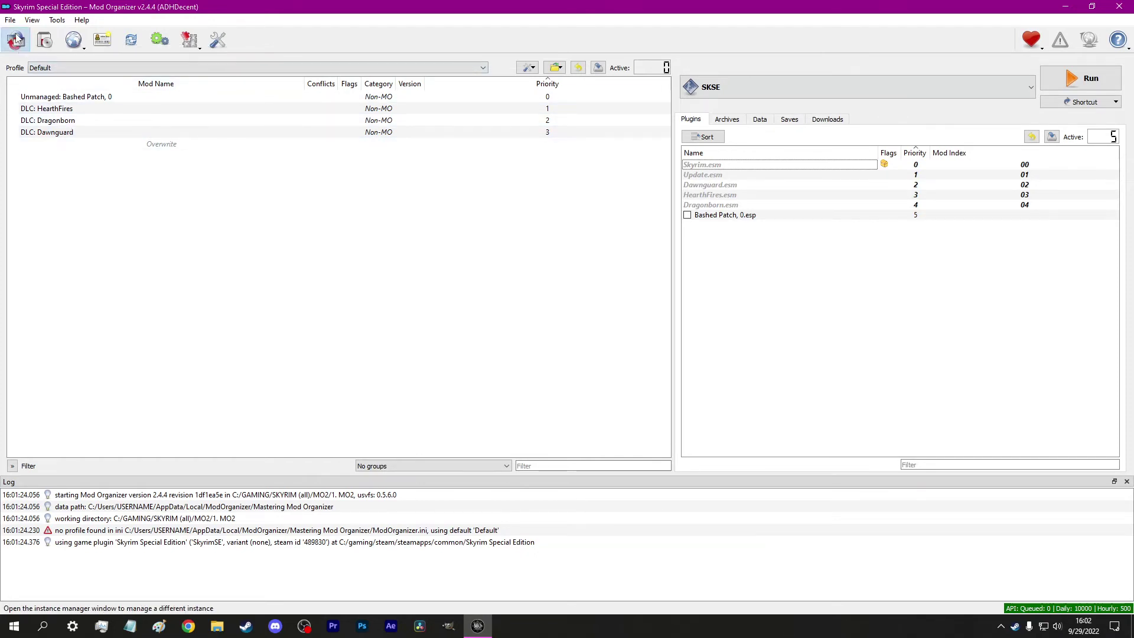